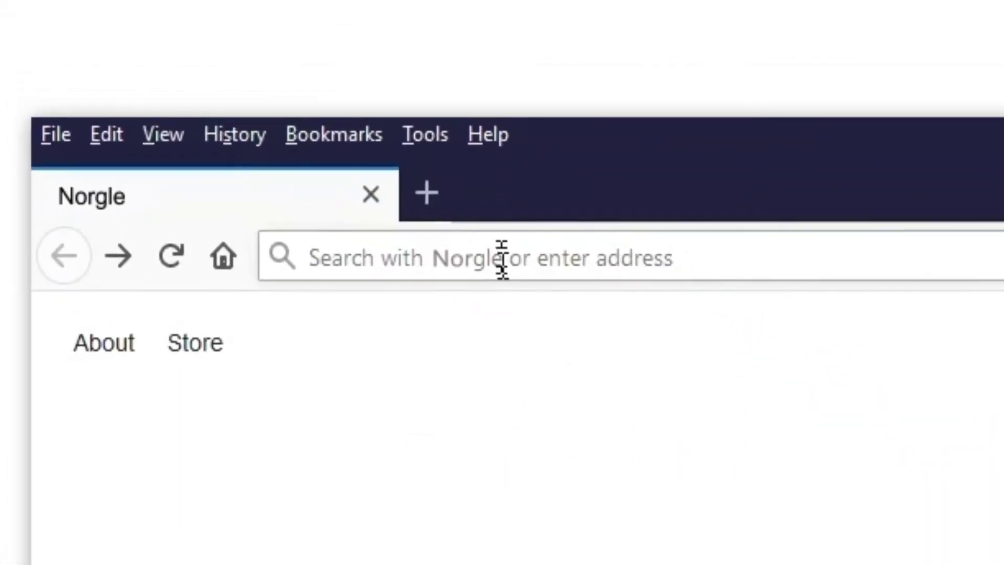
click(502, 258)
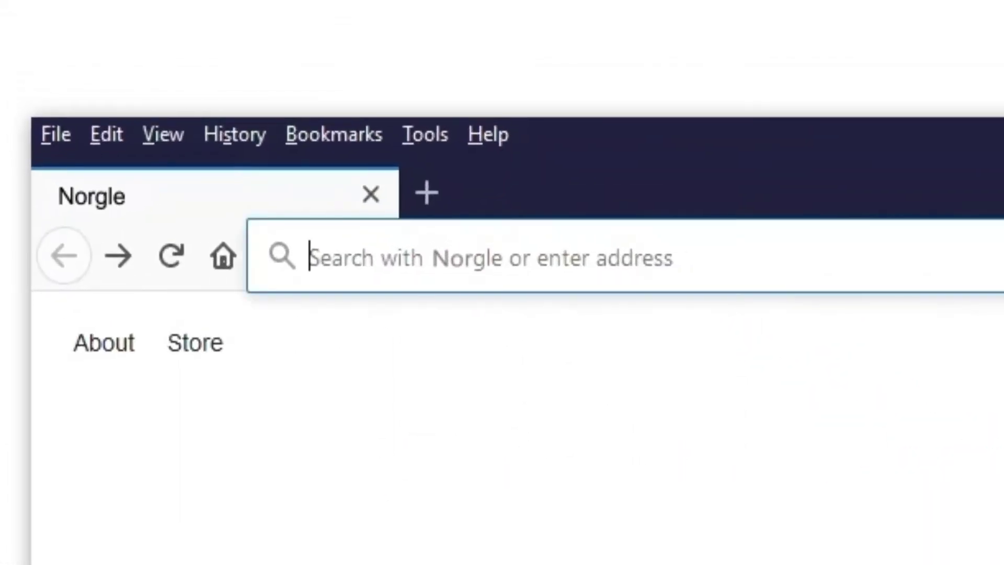
text(www.norgren)
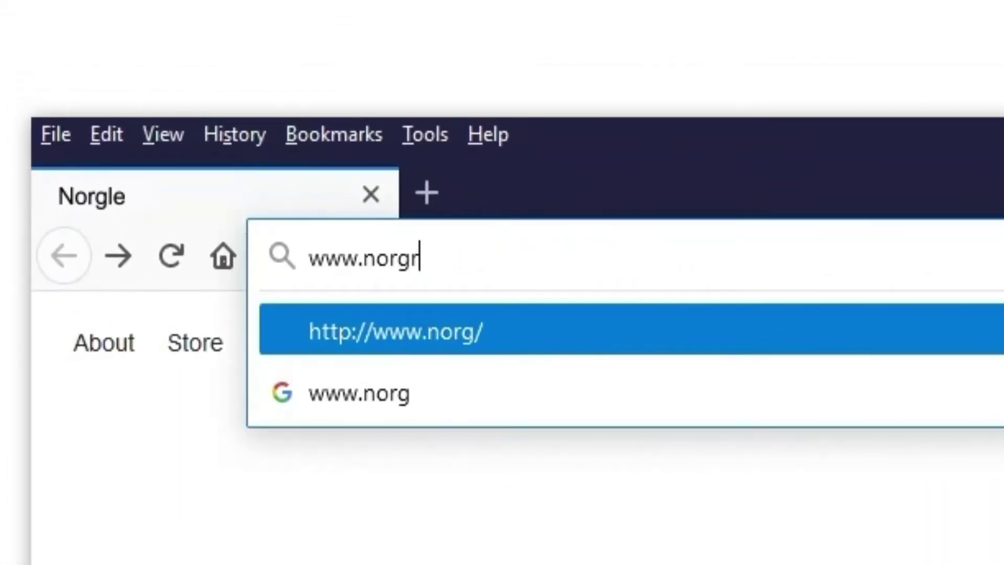
text(.com/us/en)
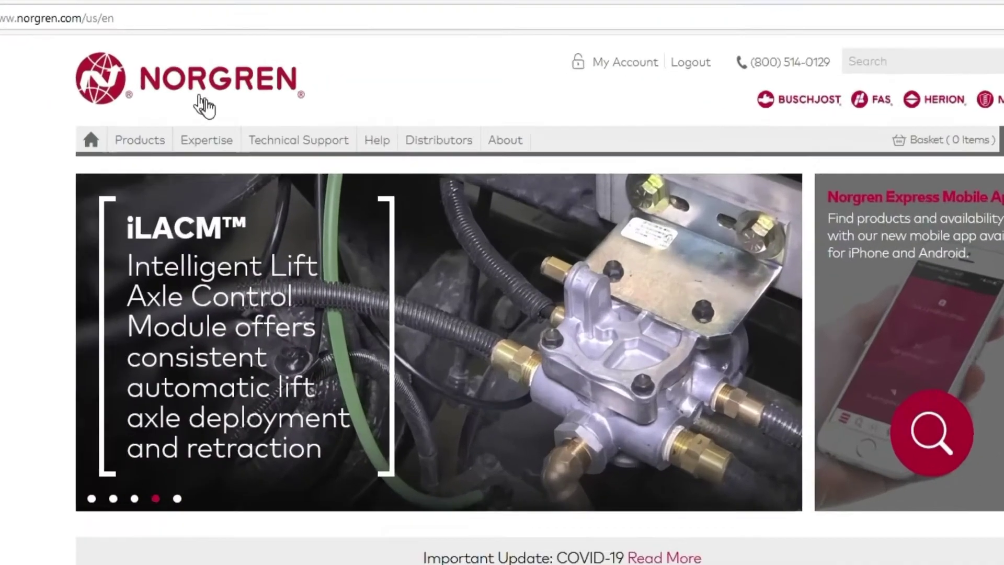
Step: Go through Technical Support > Configurators to the Air Preparation Configurator and launch it
click(312, 122)
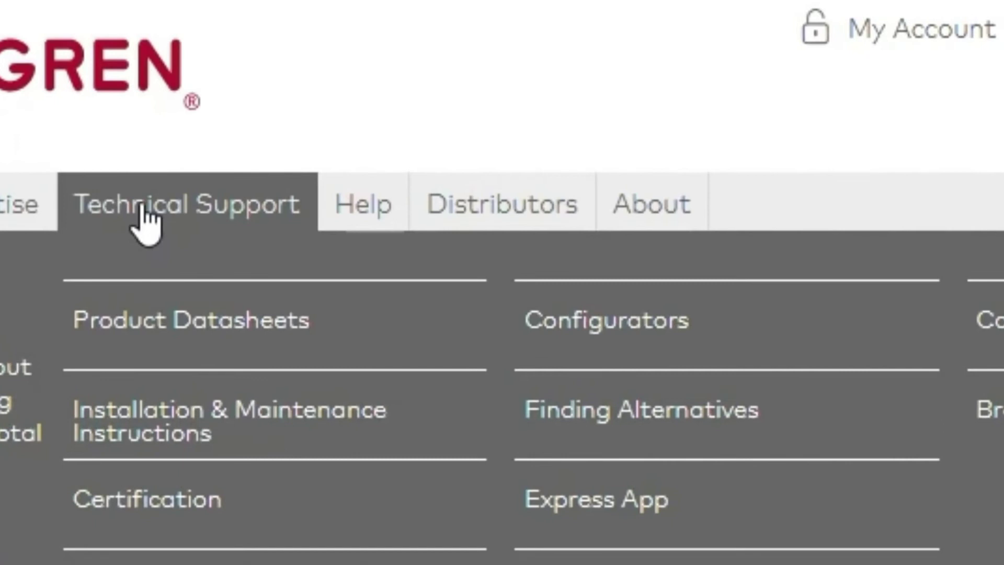
click(697, 337)
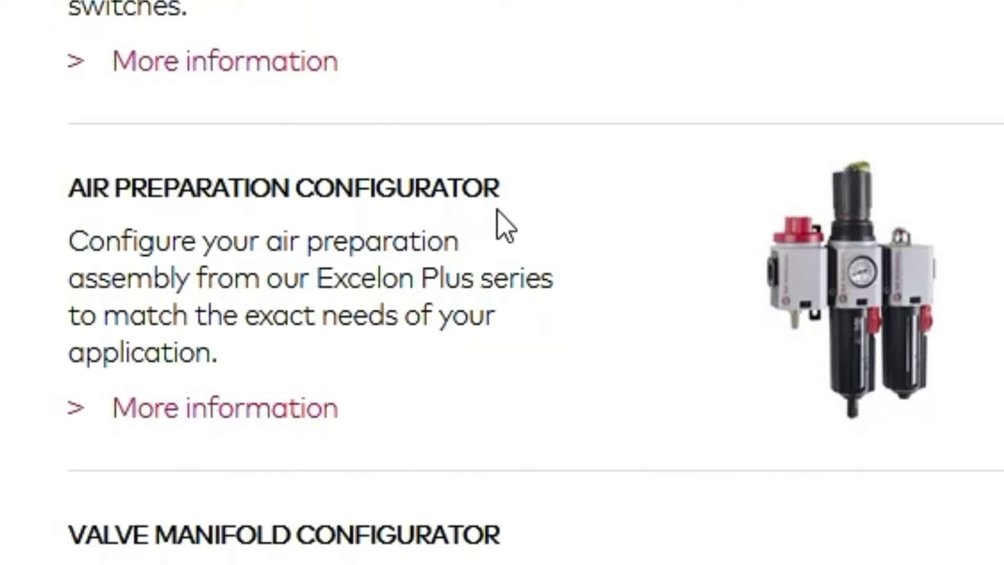
click(193, 425)
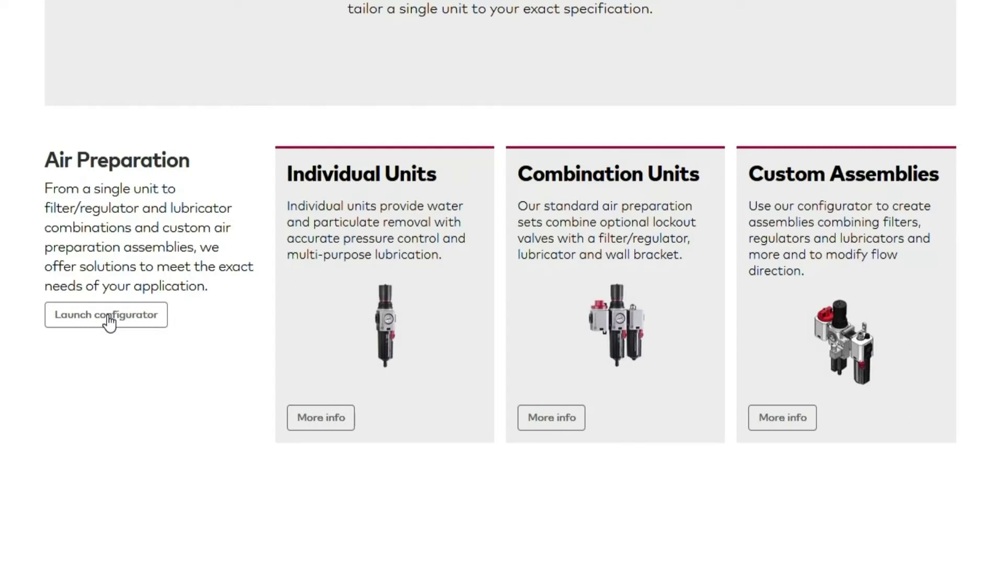
click(109, 317)
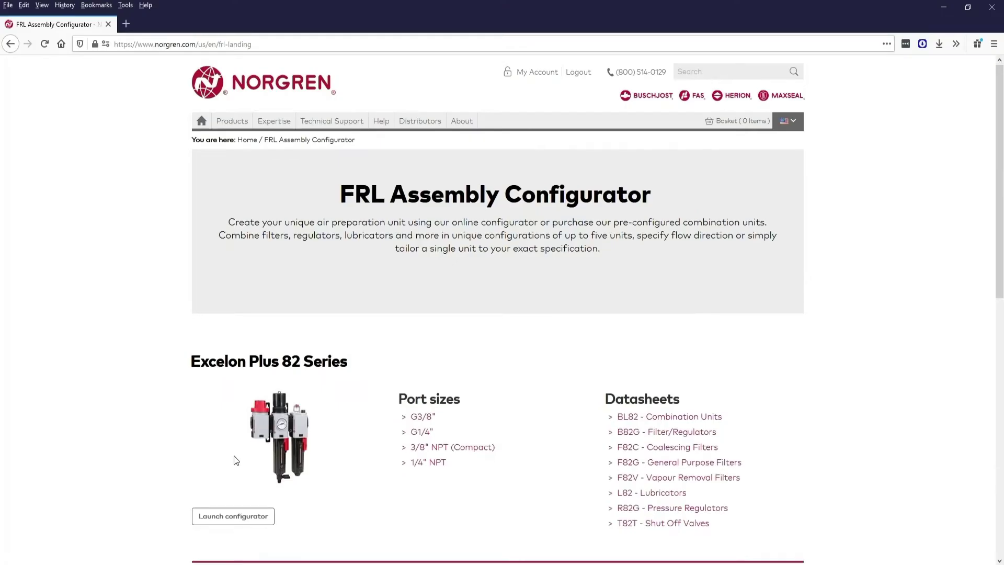
Step: Scroll down the landing page to the Excelon Plus 84 Series configurator entry
scroll(234, 457, down, 3)
scroll(234, 459, down, 1)
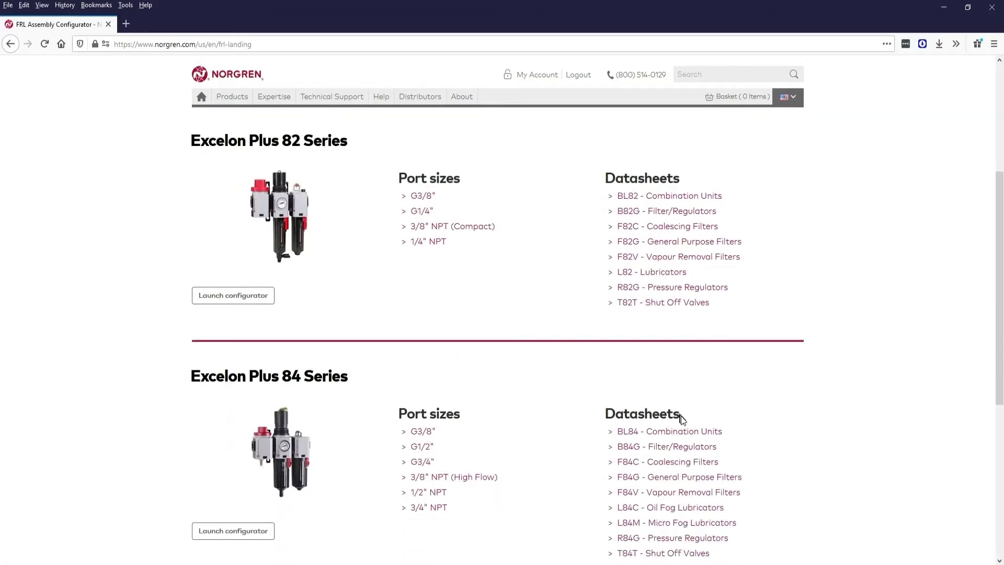
scroll(664, 471, down, 1)
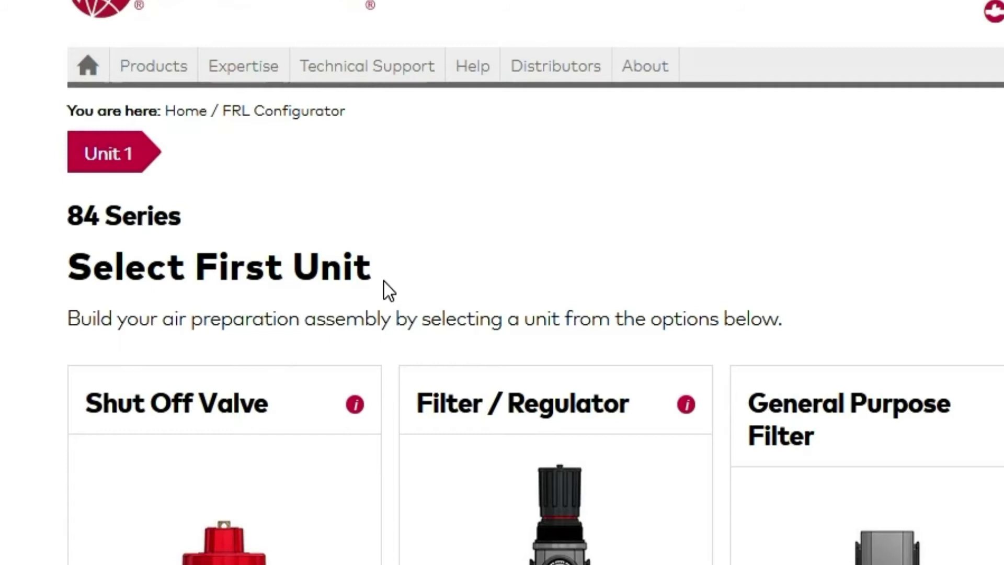
Step: Scroll down to the 84 Series product cards to reach the Shut Off Valve
scroll(347, 225, down, 5)
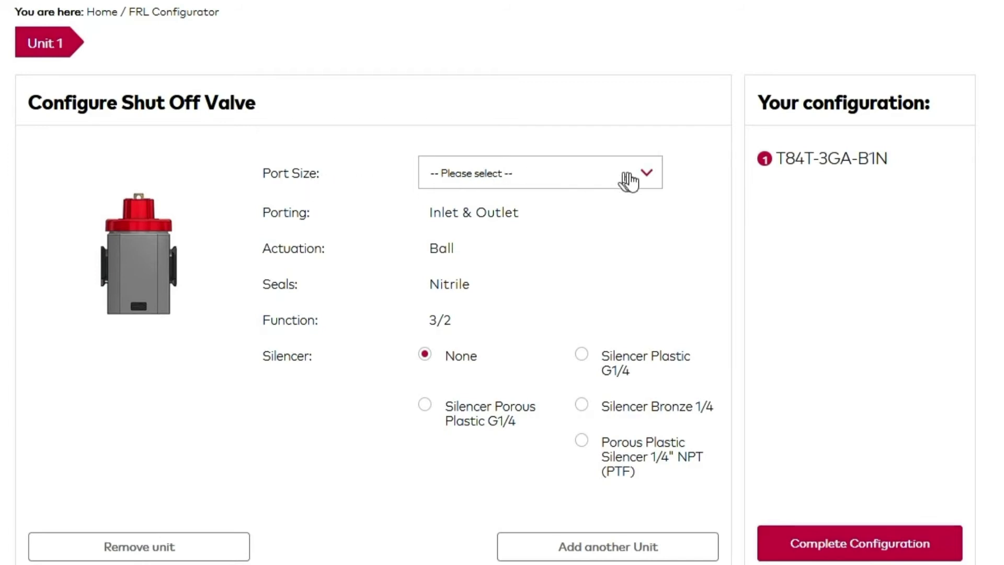
Step: Set the shut off valve port size to 3/8" NPT and add a second unit
click(648, 182)
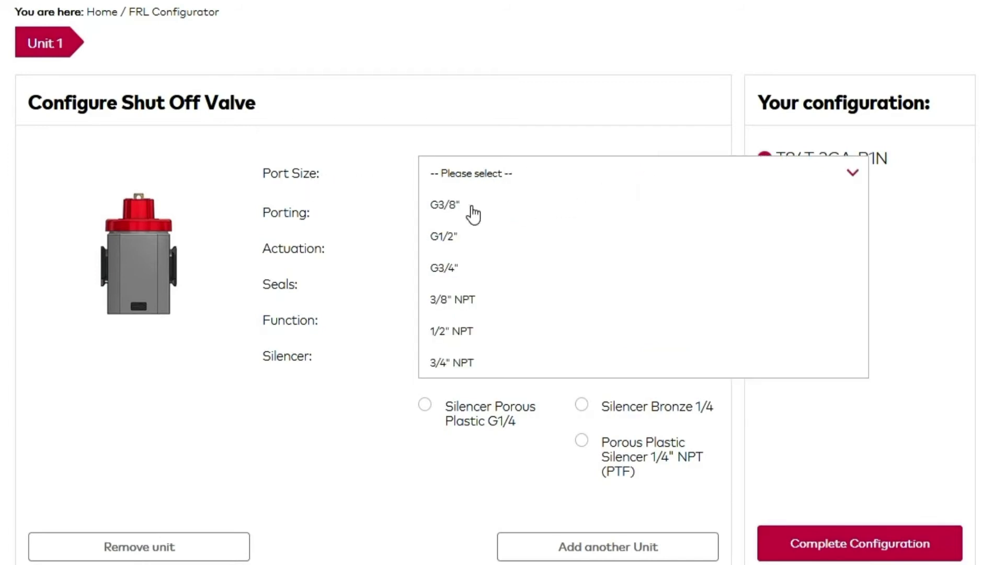
click(446, 305)
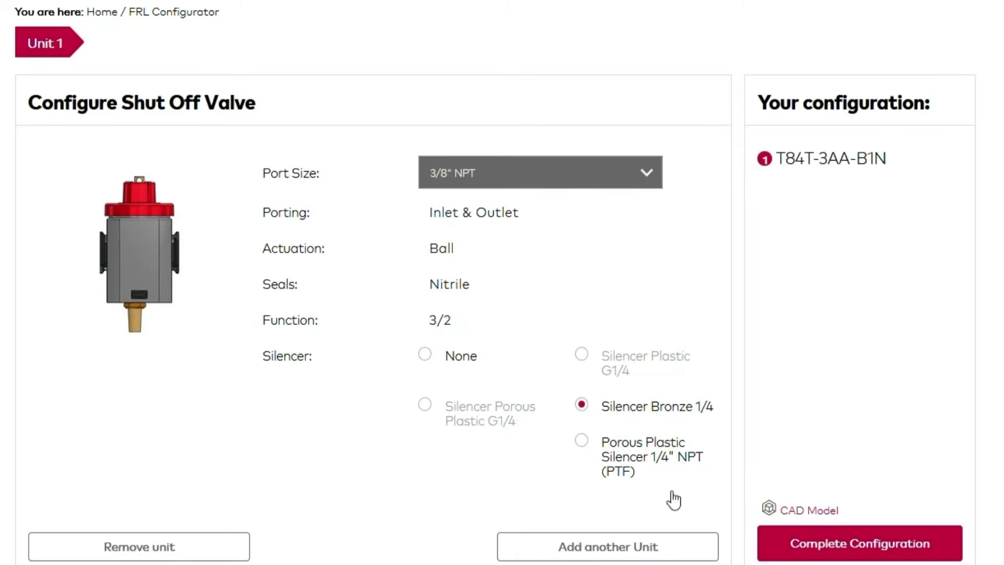
click(611, 549)
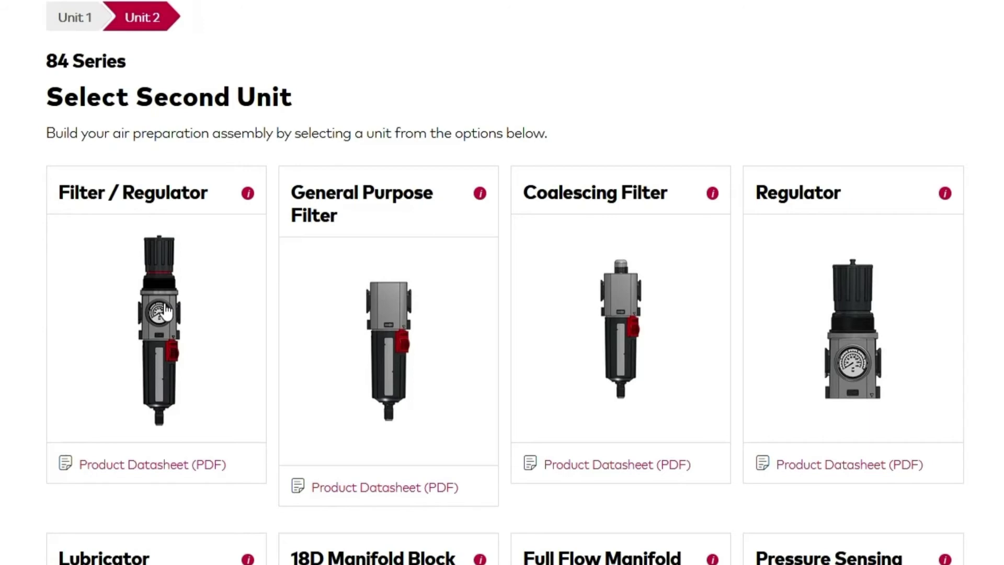
Step: Choose the Filter / Regulator card as Unit 2 of the assembly
click(165, 311)
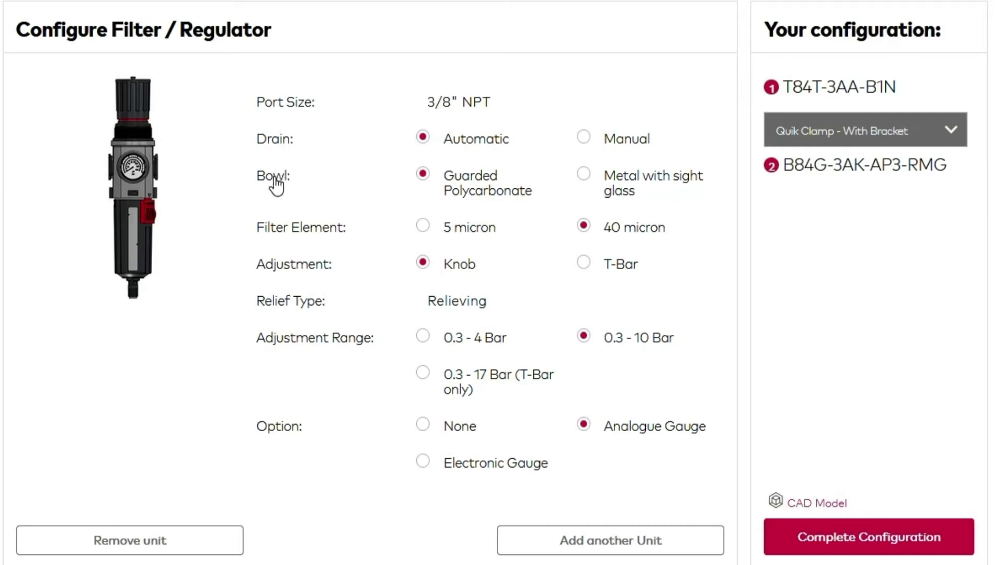
Step: Give the filter/regulator a metal sight-glass bowl and Electronic Gauge, then add a third unit
click(584, 174)
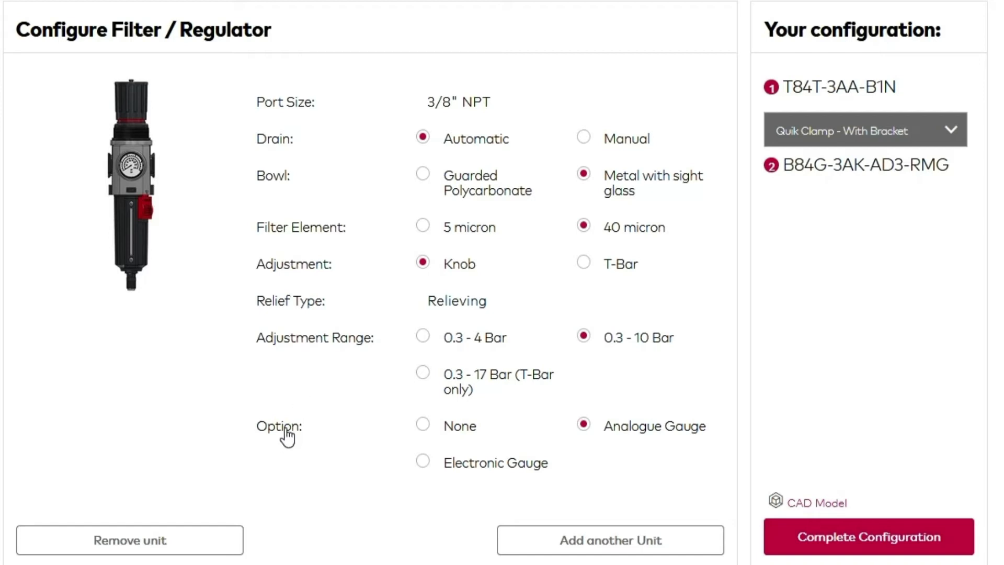
click(423, 461)
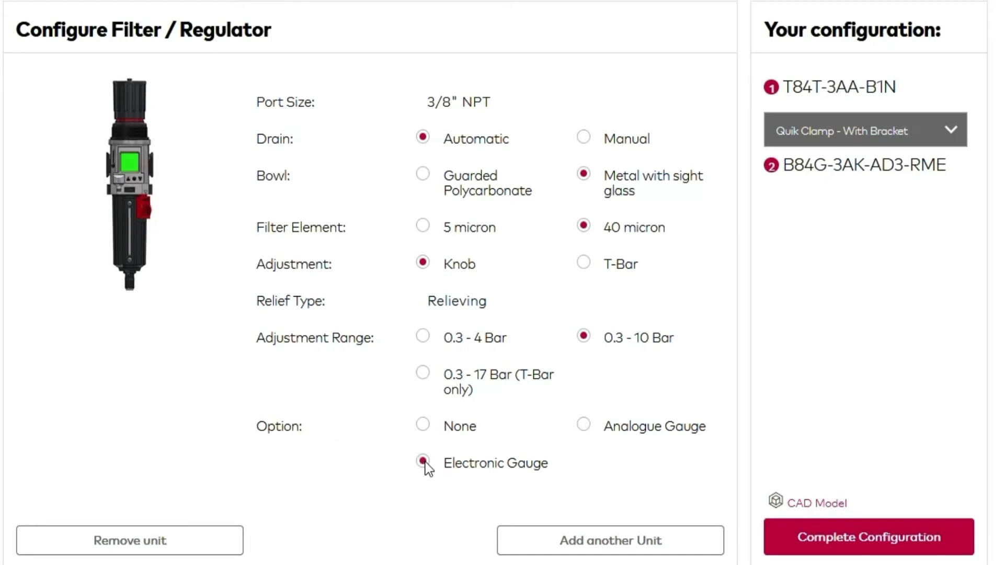
click(617, 544)
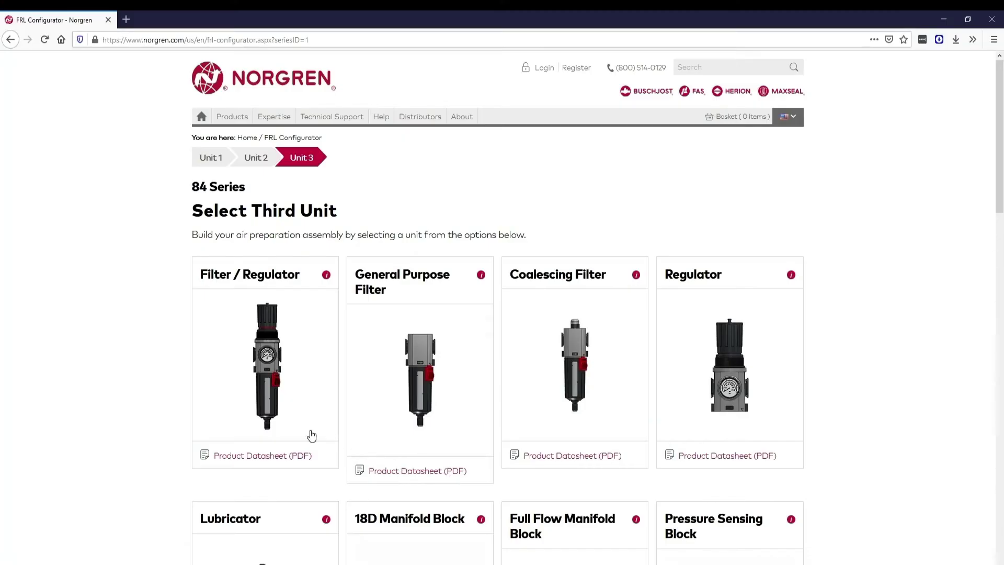
Step: Pick the Lubricator as unit three and give it a metal sight-glass bowl
scroll(311, 435, down, 3)
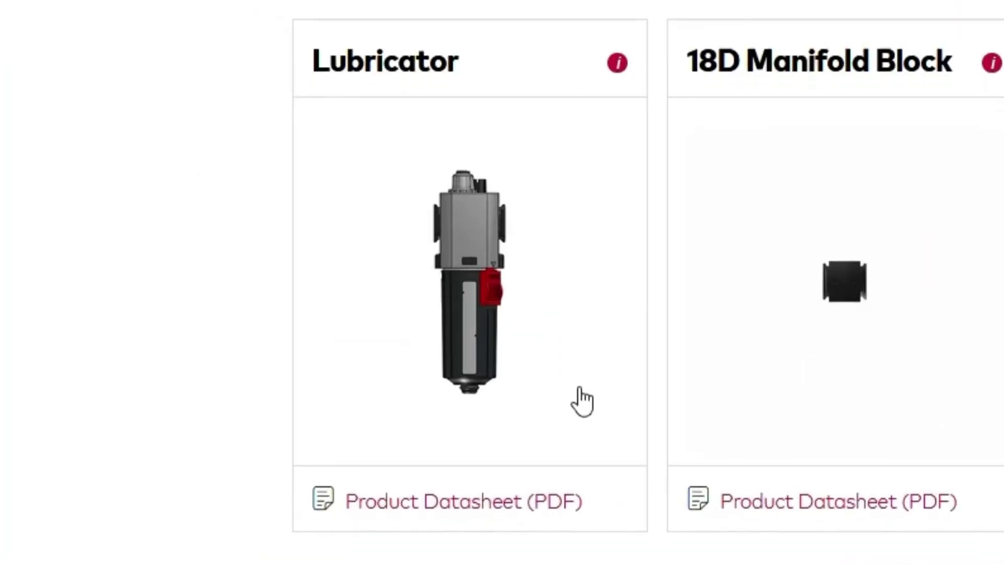
click(464, 266)
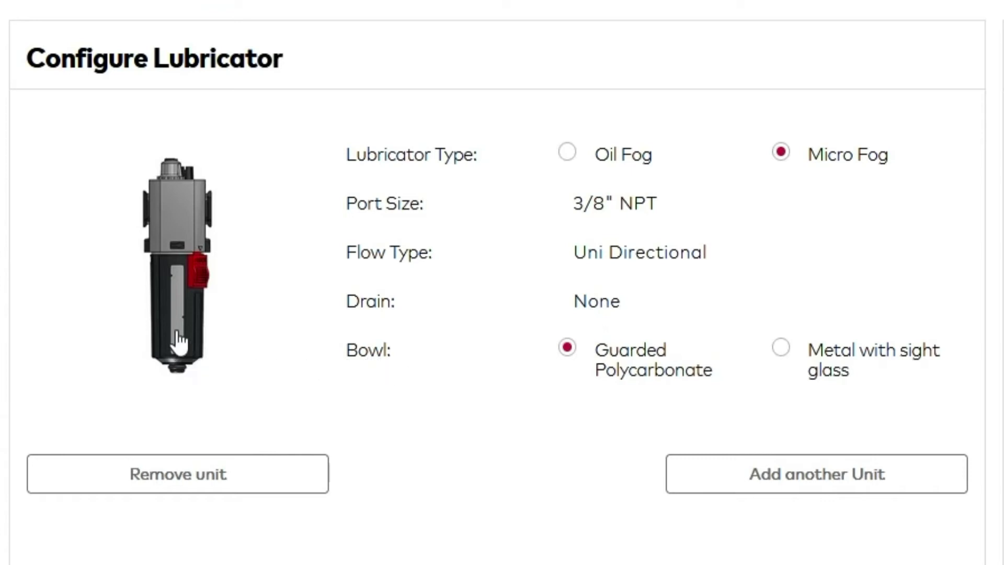
click(782, 349)
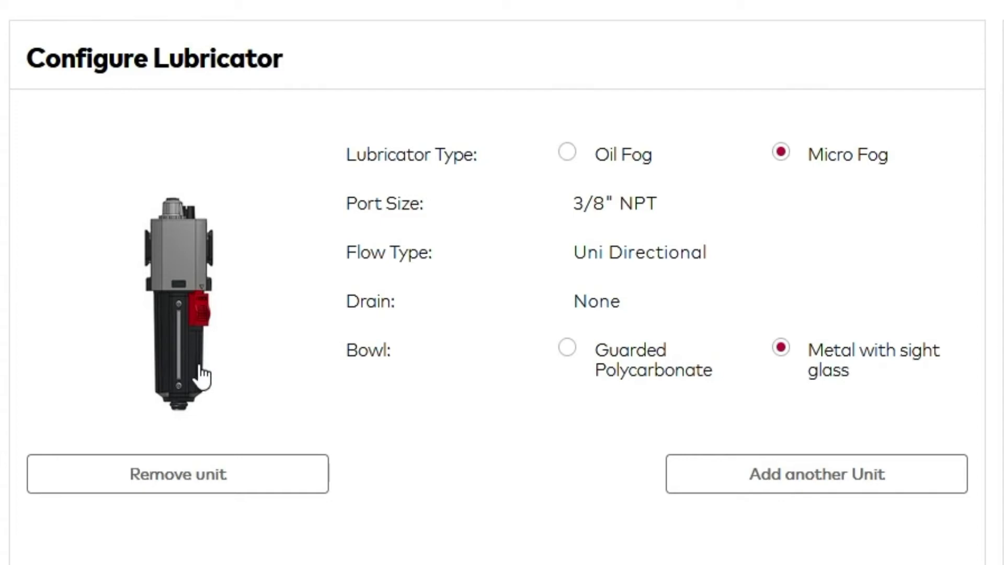
Step: Add a 110/120V ac Solenoid Control Valve with QuietAir 1/2" NPT silencer; bracket-clamp unit 3
click(837, 490)
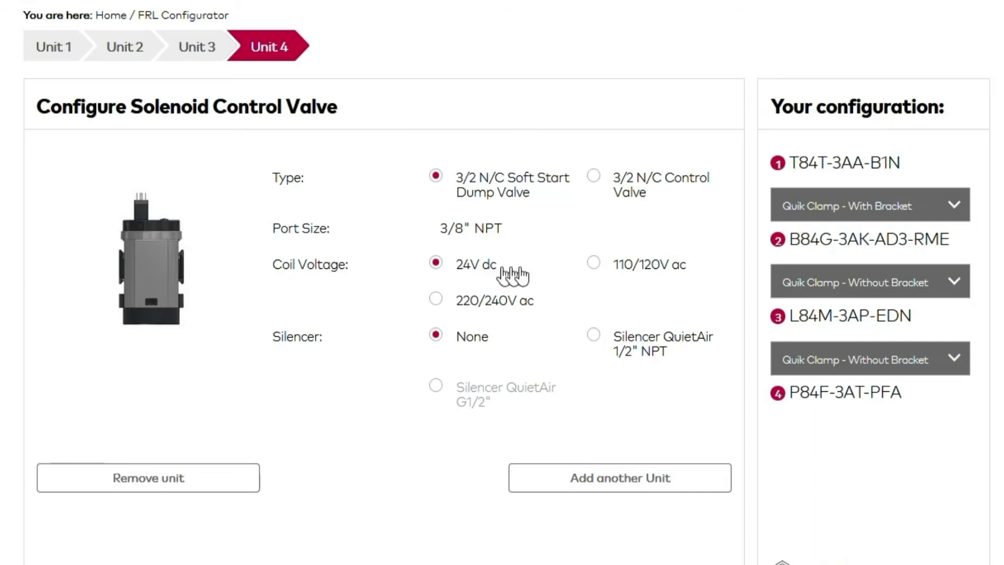
click(594, 263)
click(593, 336)
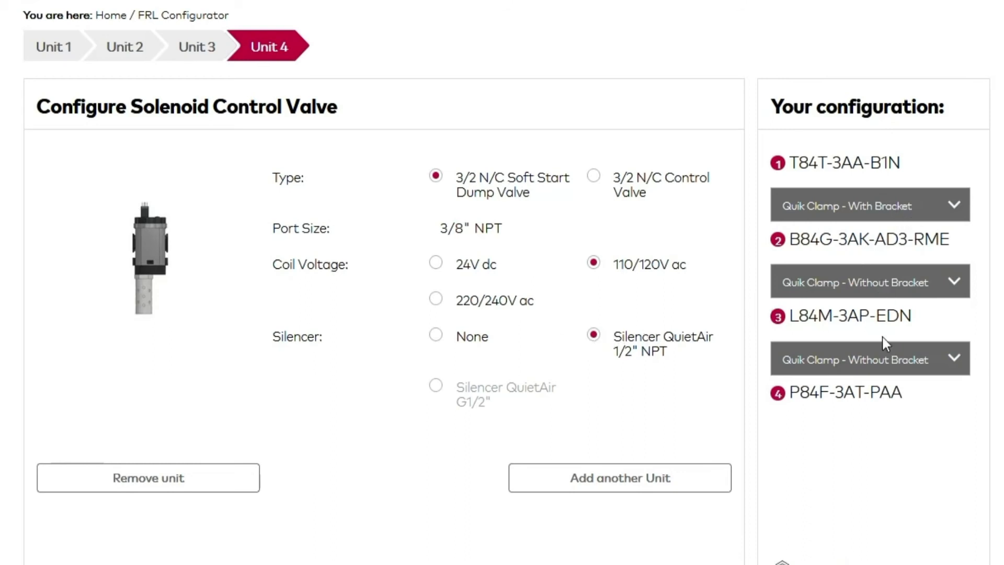
click(866, 373)
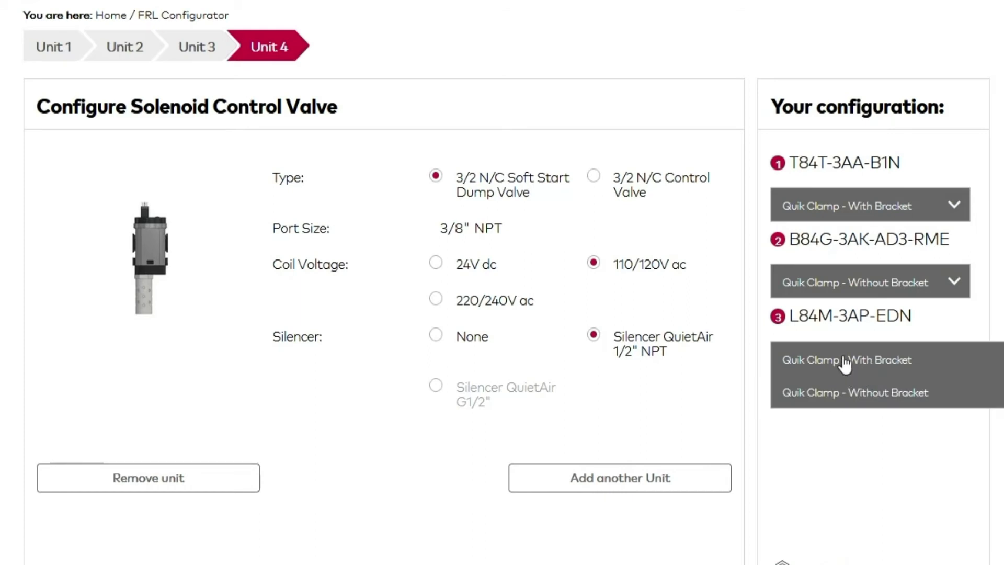
click(845, 361)
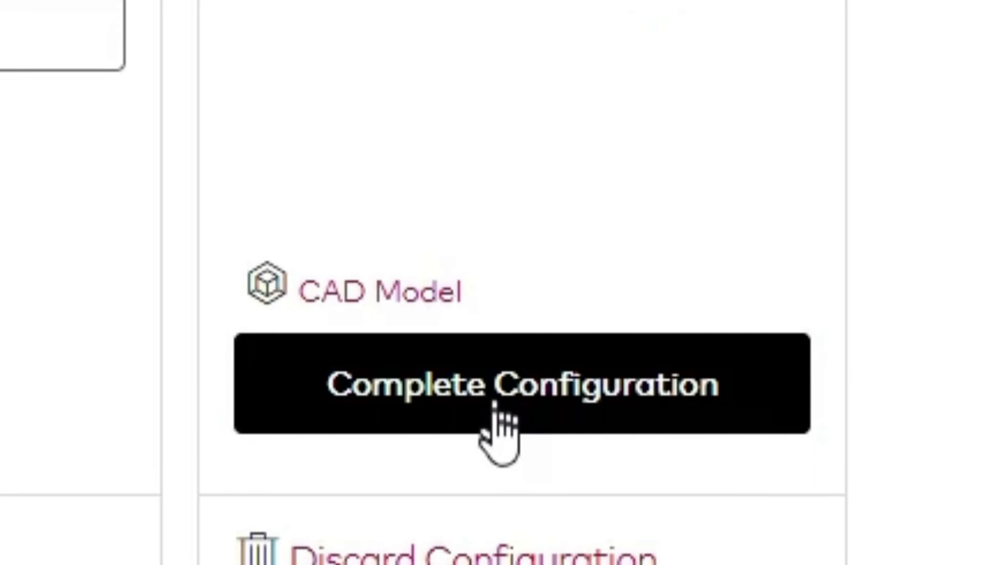
click(521, 396)
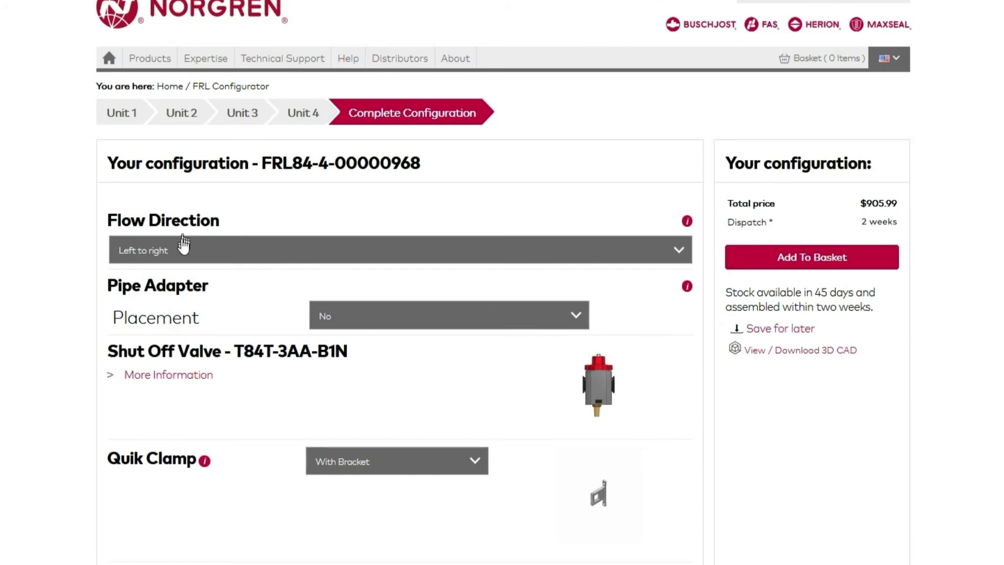
click(181, 262)
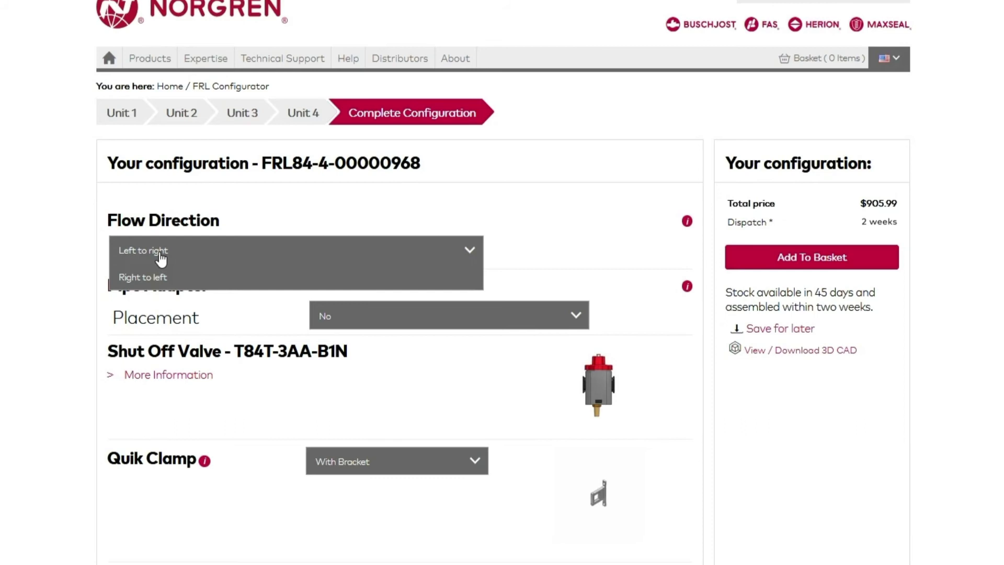
click(161, 256)
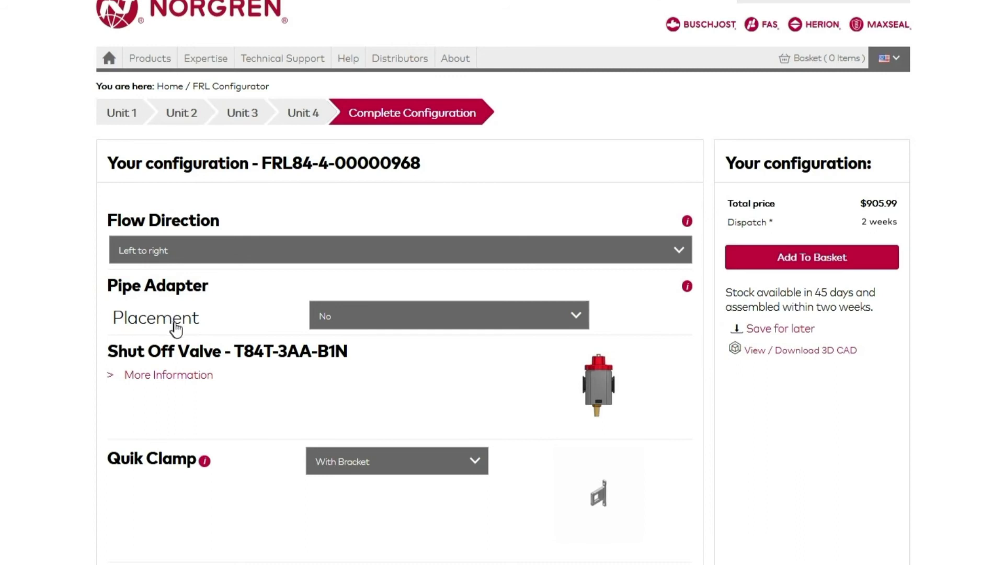
click(387, 326)
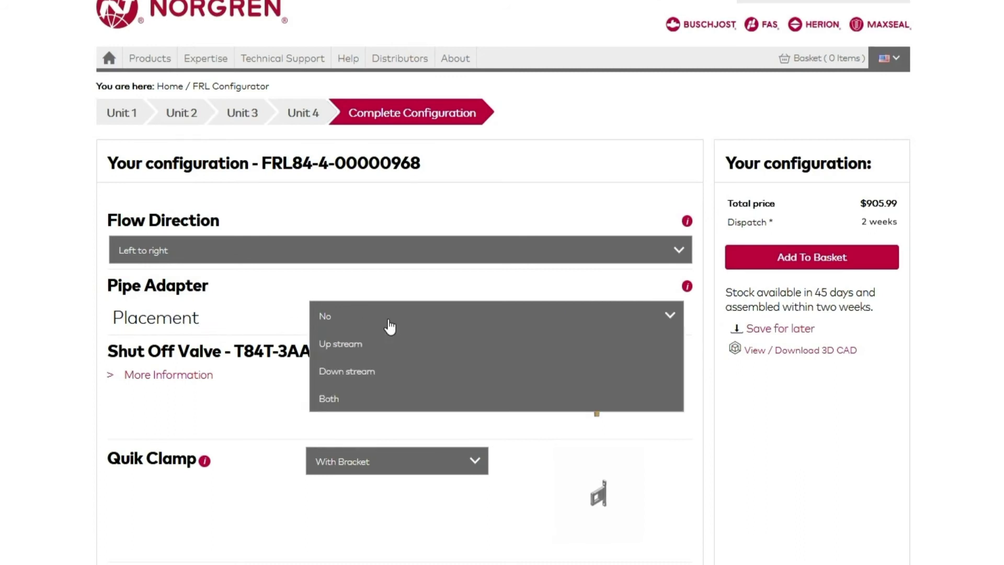
click(335, 401)
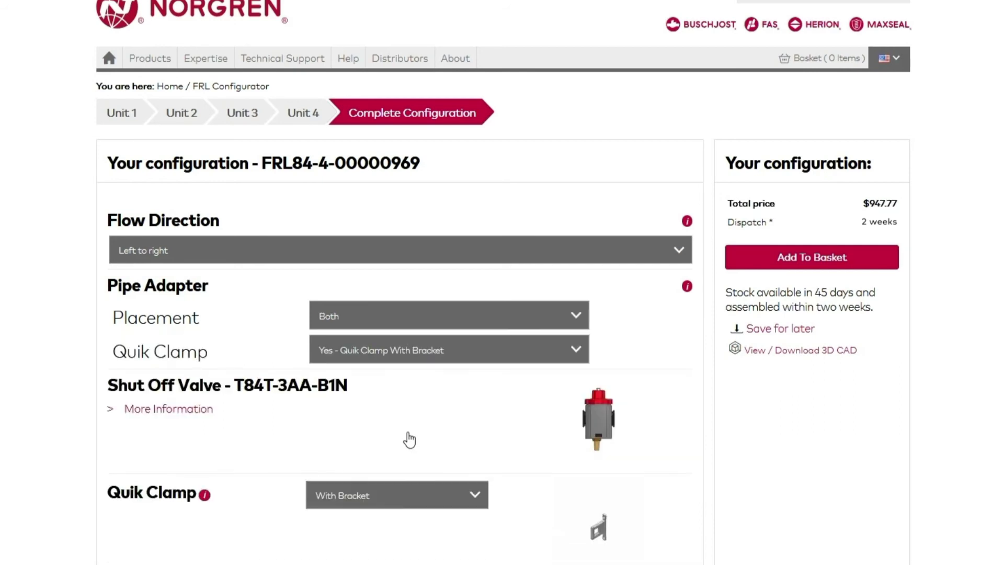
scroll(409, 439, down, 3)
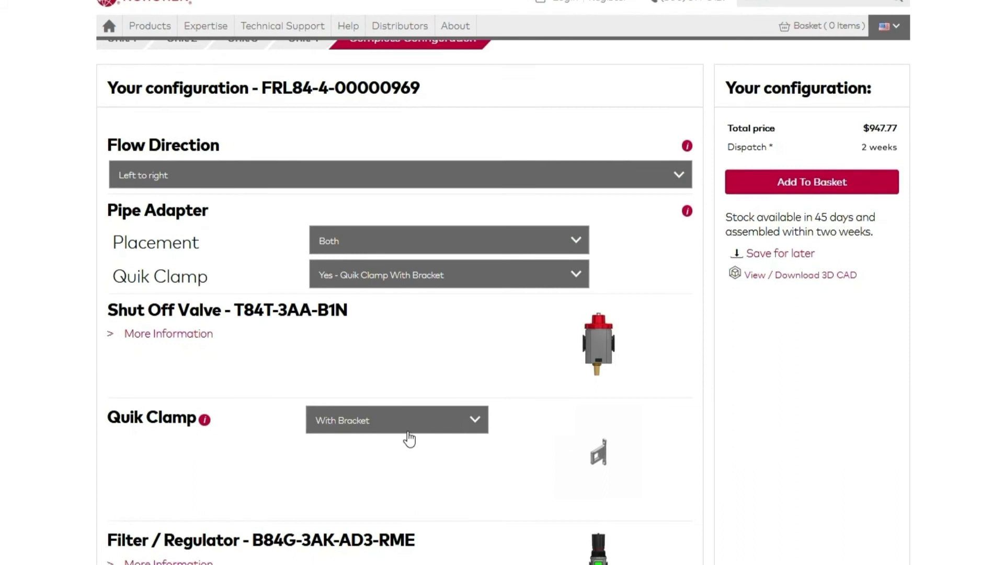
scroll(409, 440, down, 10)
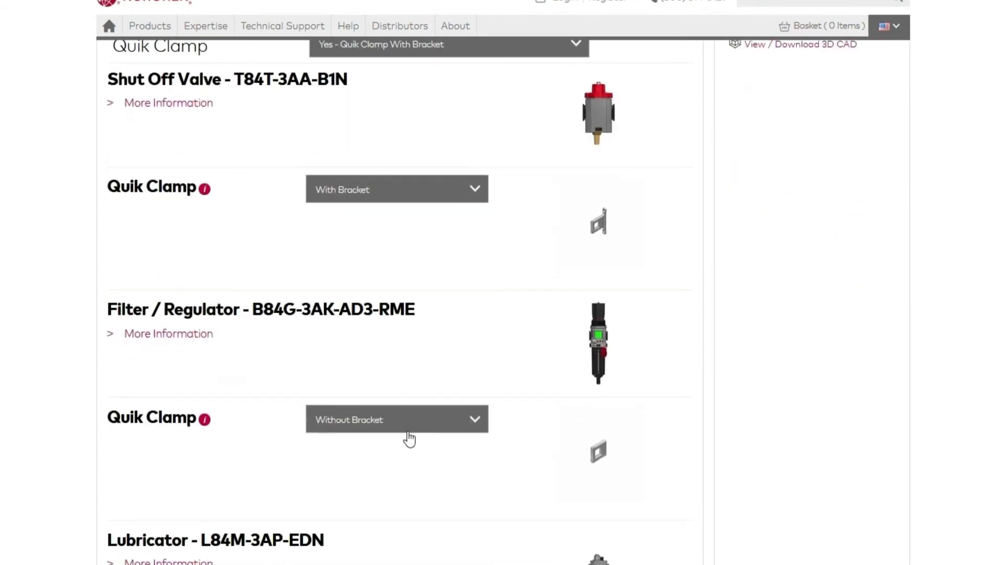
scroll(409, 439, down, 1)
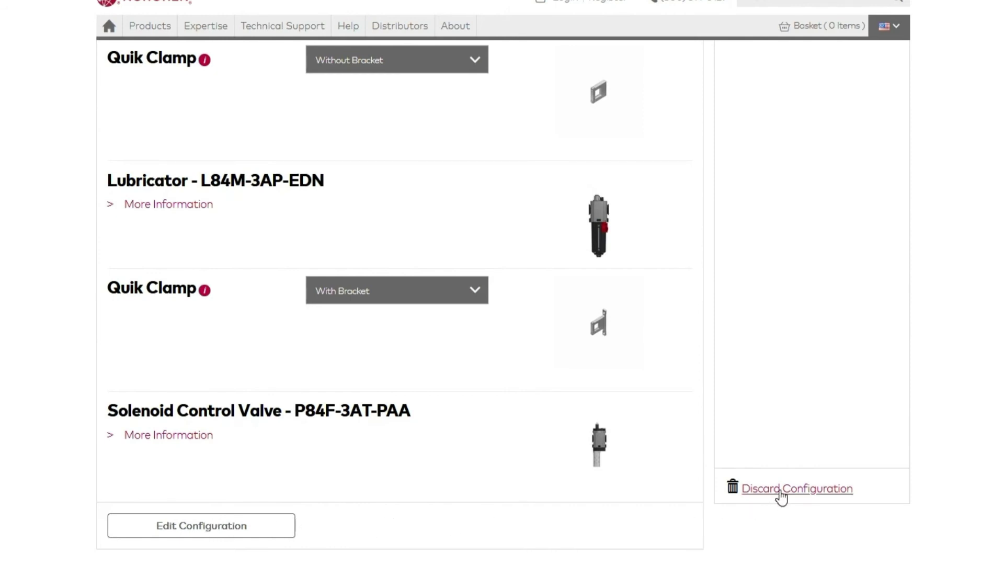
scroll(781, 495, up, 12)
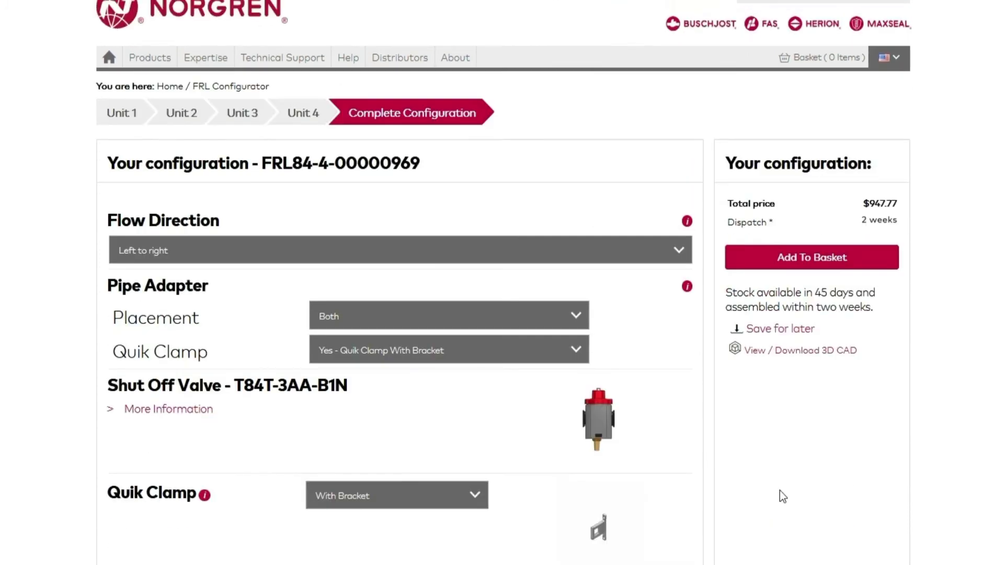
Step: Preview the four-unit assembly in 3D CAD and turn it to the front view
click(787, 353)
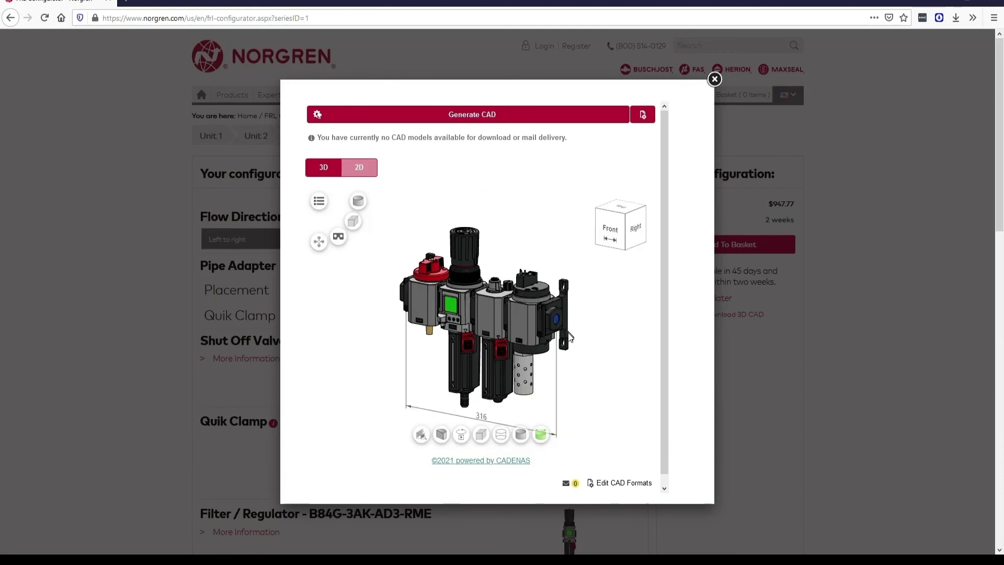
drag(539, 337, 579, 324)
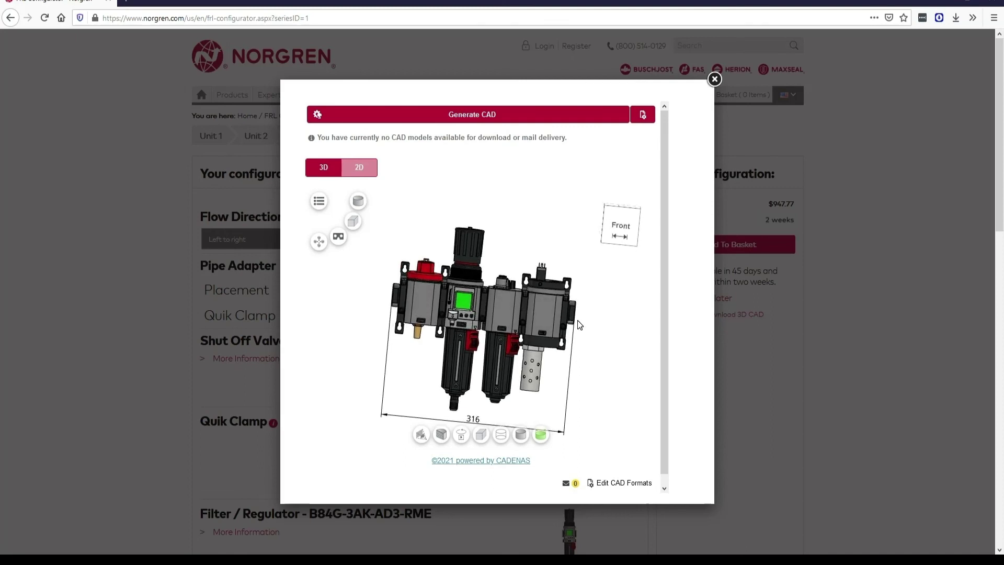
click(622, 228)
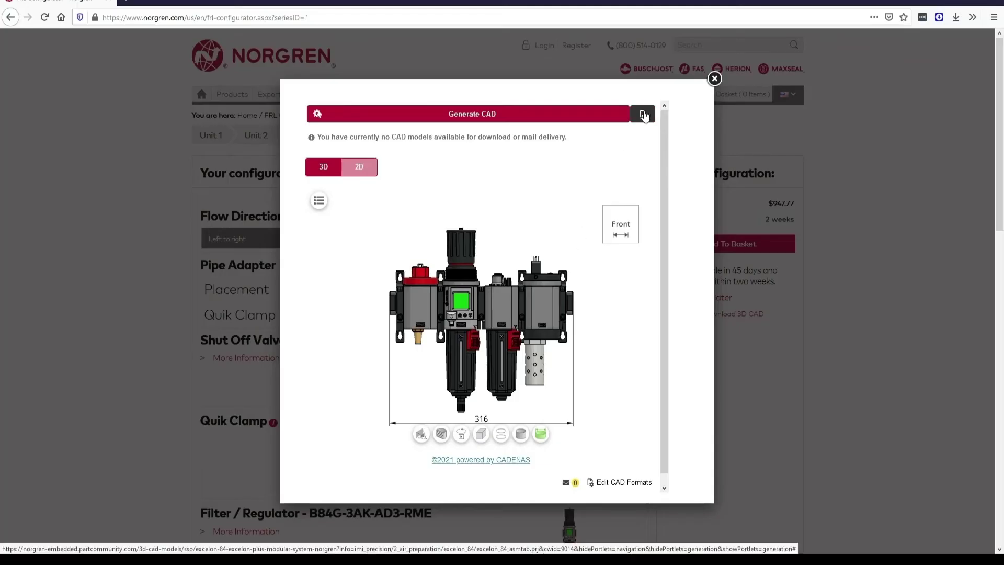
Step: Add SolidWorks >=2006 (3D) as the CAD download format
click(645, 114)
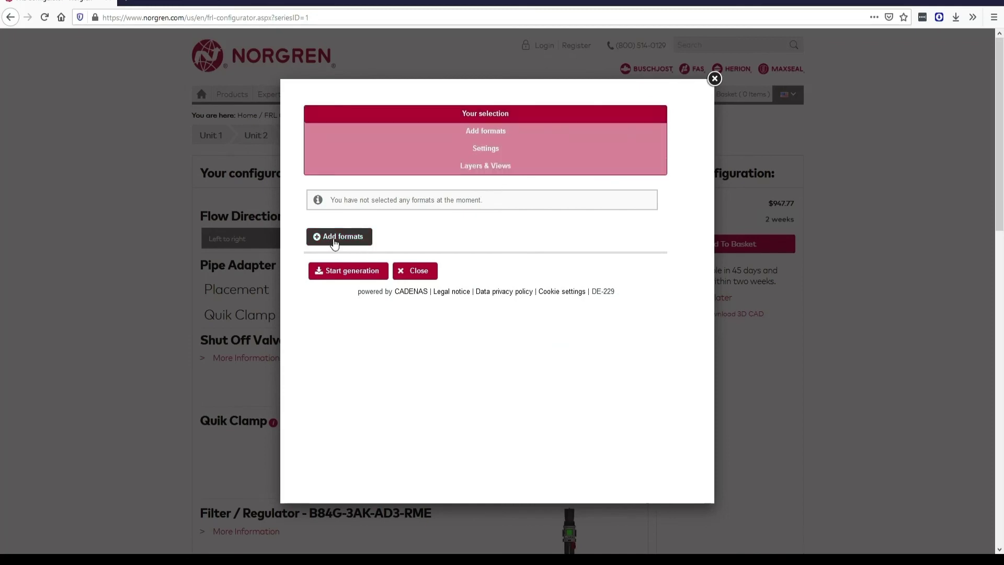
click(335, 239)
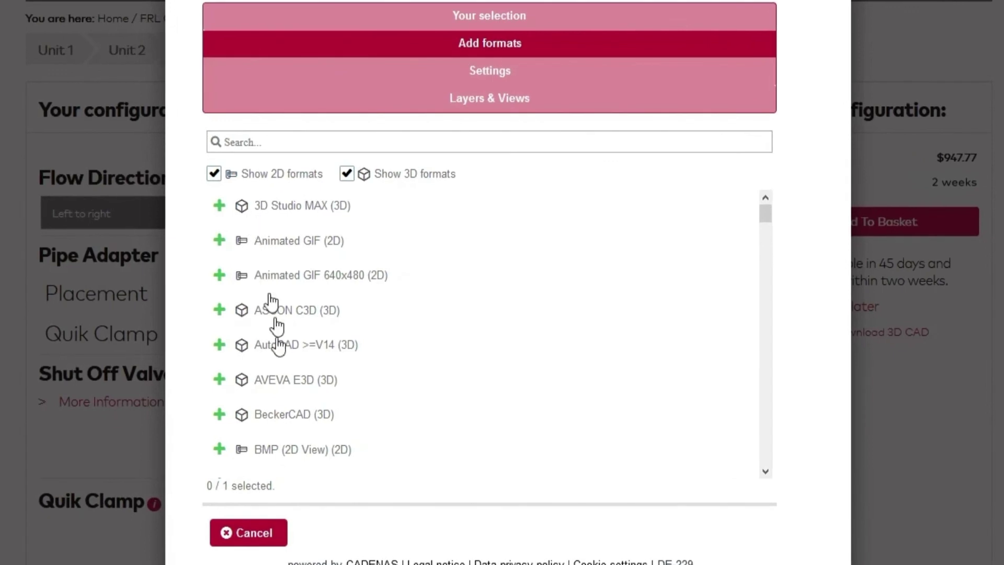
drag(766, 215, 807, 365)
scroll(269, 370, down, 20)
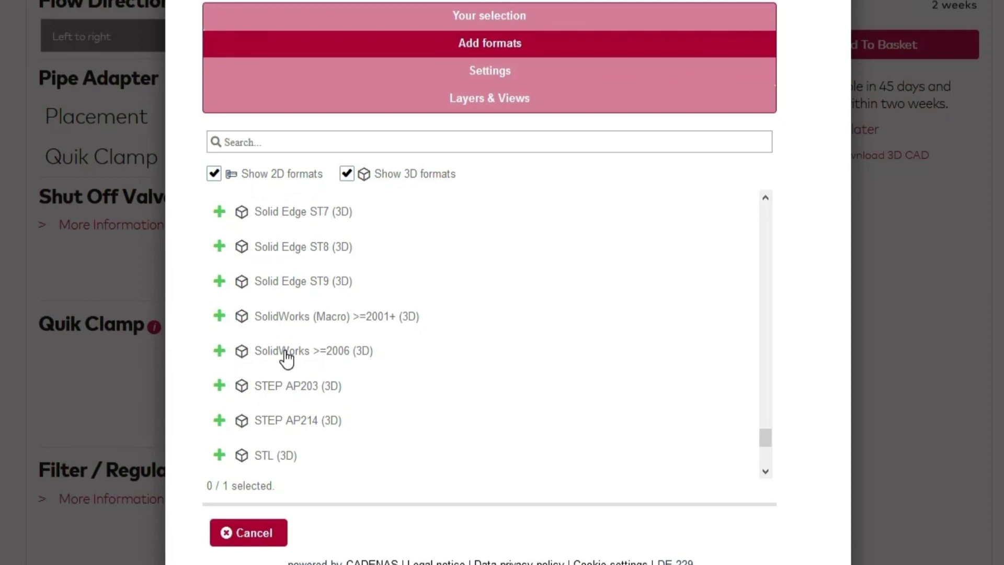
click(285, 351)
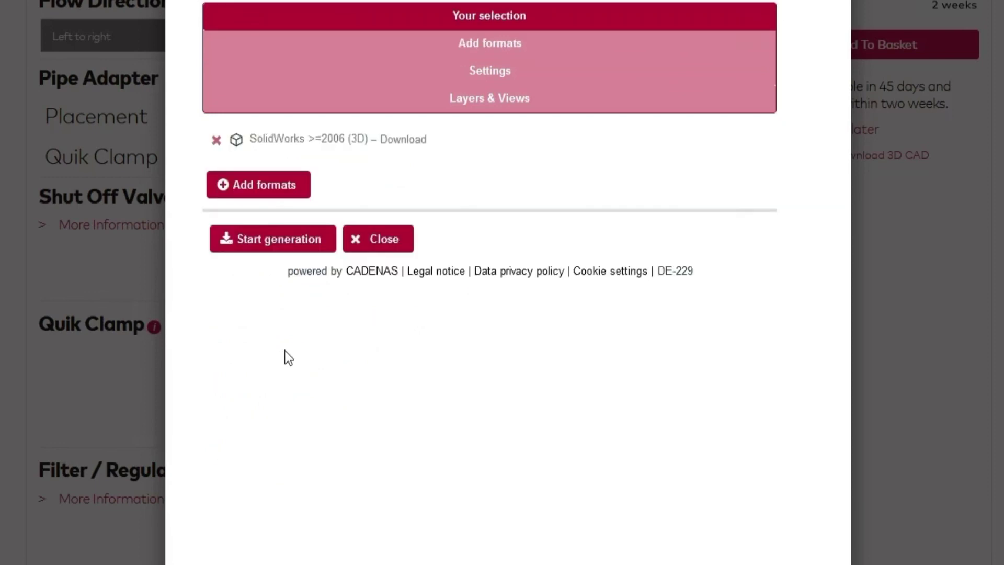
Step: Generate the Excelon 84 SolidWorks CAD file and download the 3.7 MB zip
click(270, 245)
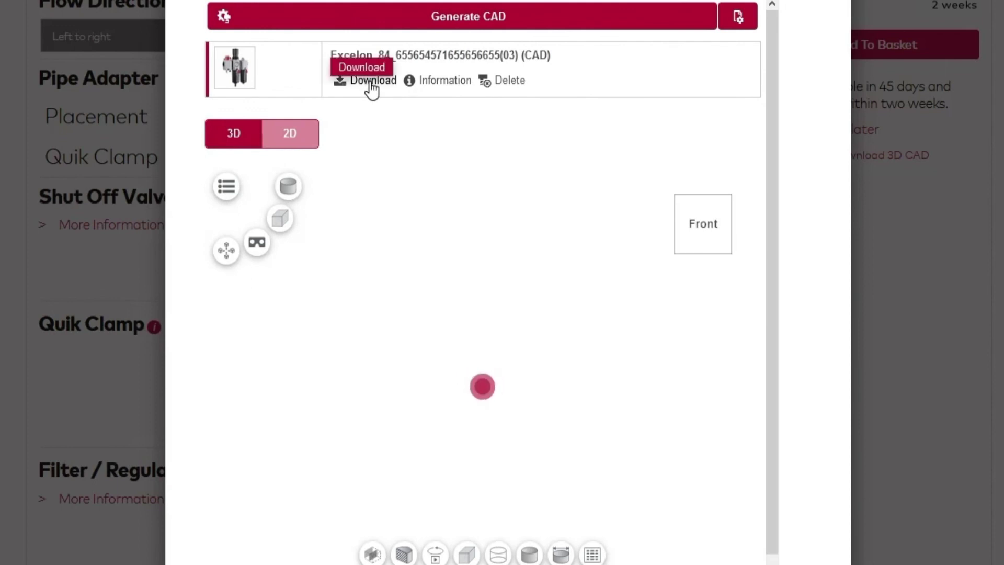
click(370, 83)
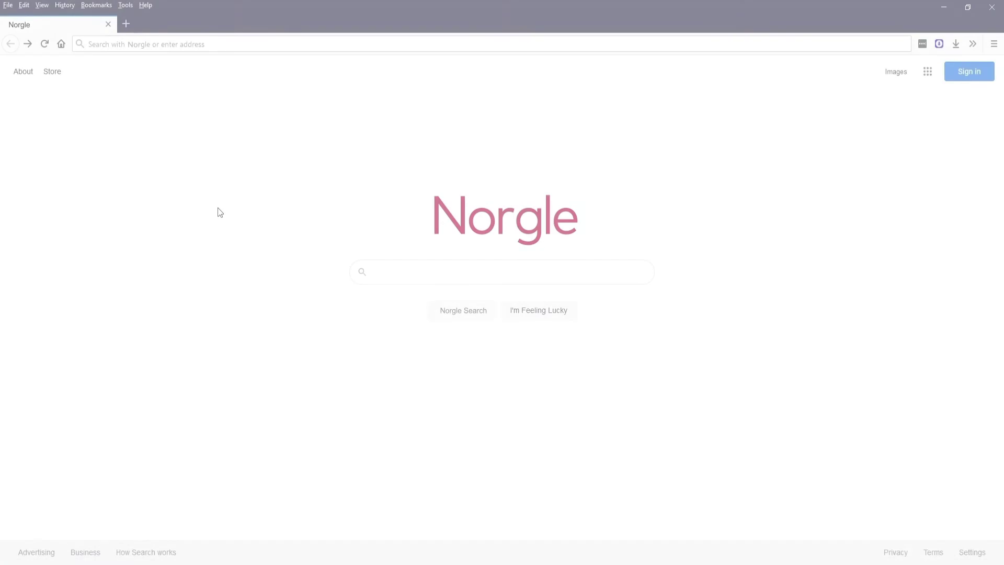
click(151, 45)
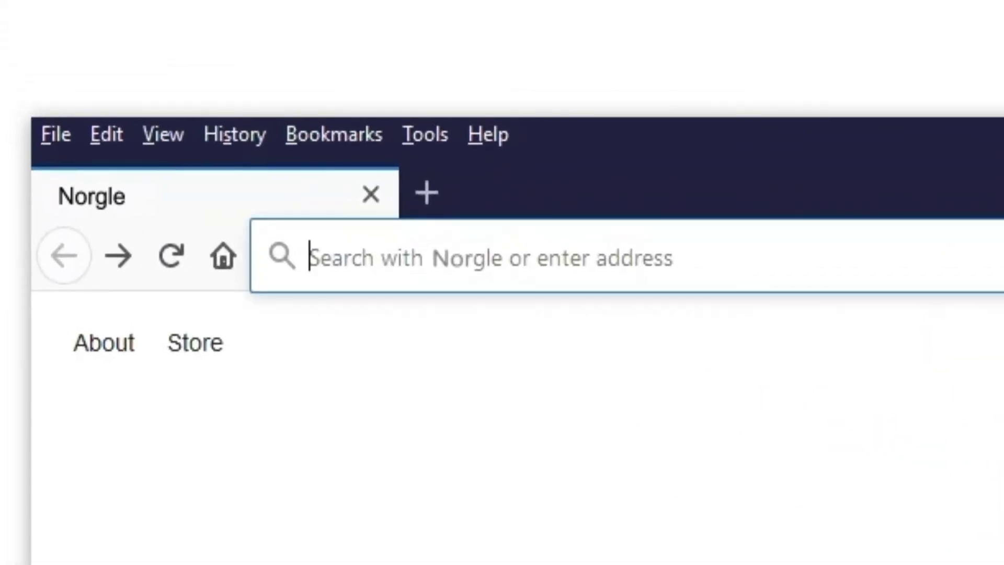
text(www.nor)
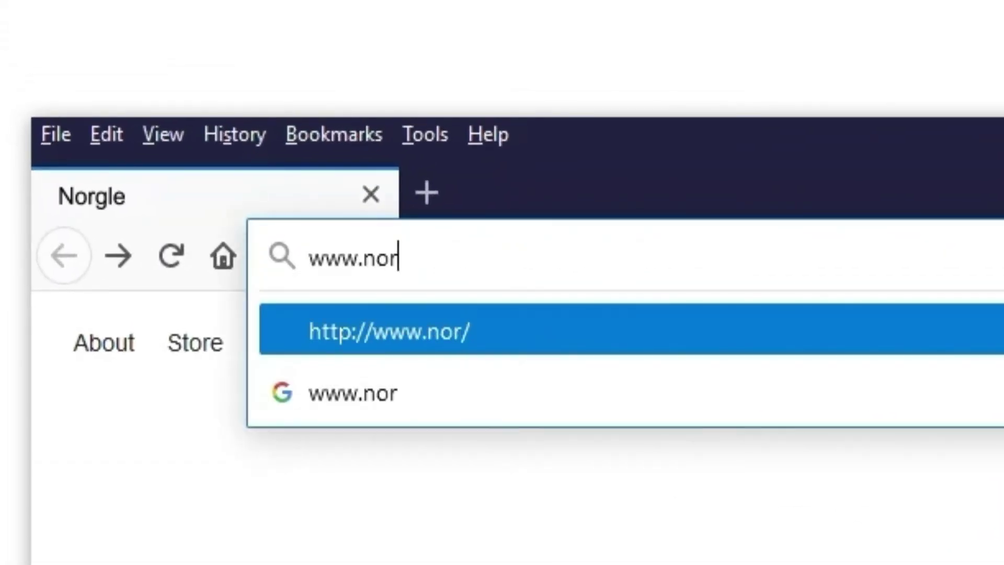
text(gren.com)
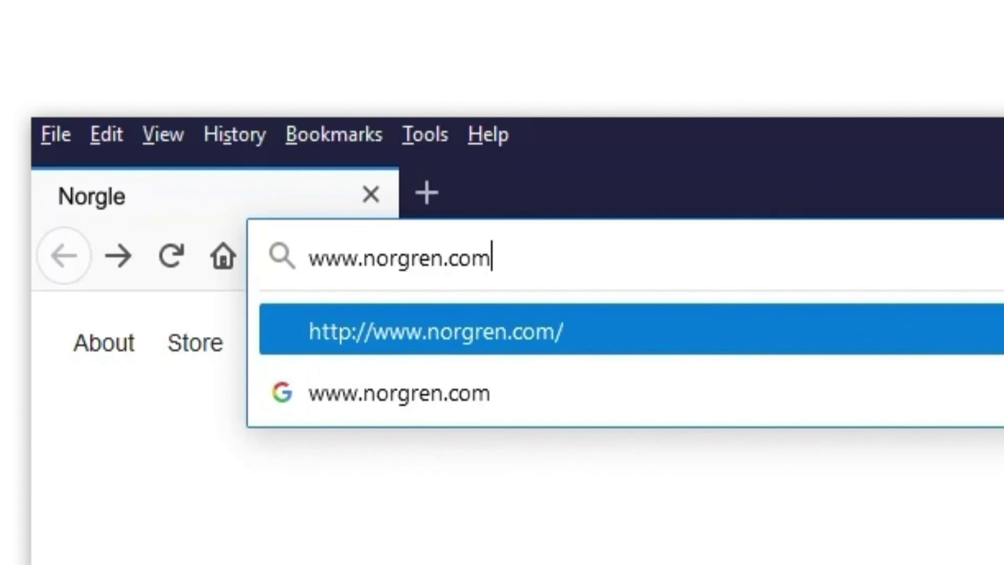